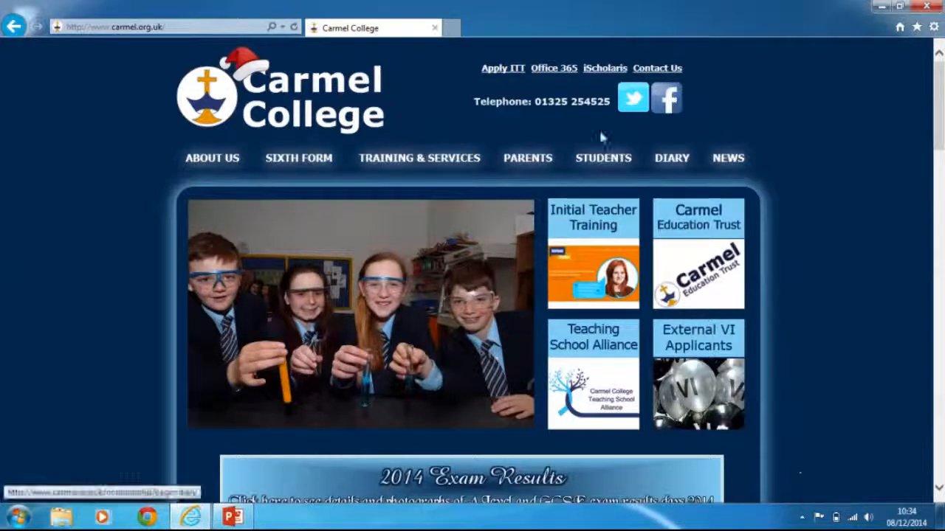
Step: Sign in to Office 365 with the student account's e-mail and password to reach Outlook
click(555, 69)
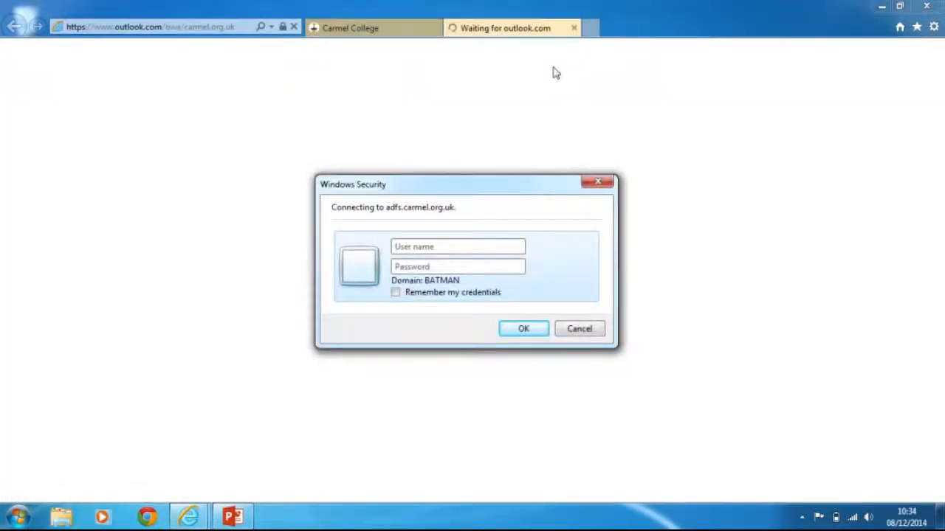
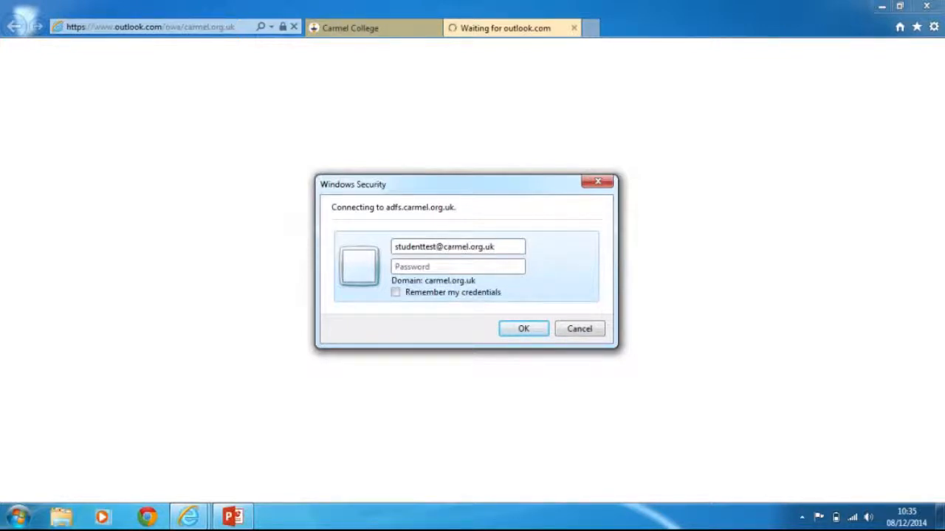
click(397, 267)
text(••••••••••)
key(Return)
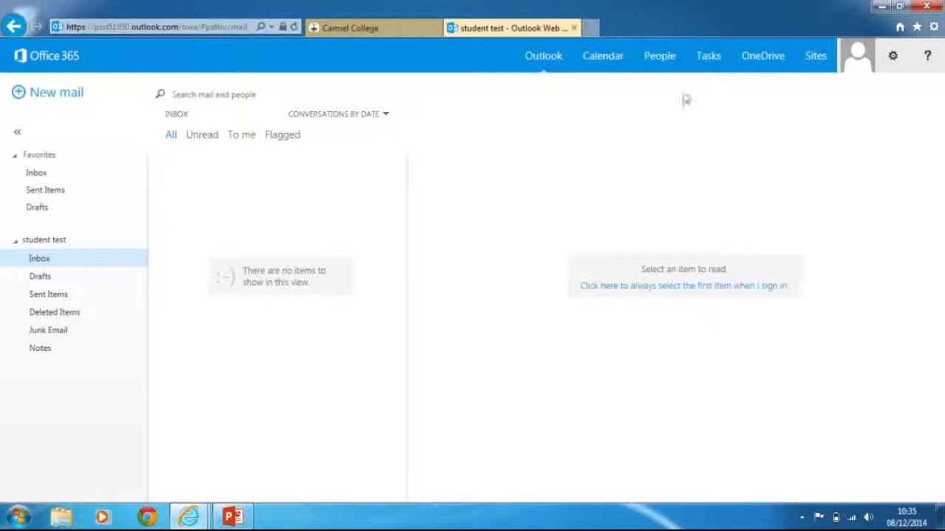
Step: From OneDrive for Business, create a new blank Word document, Document.docx, in Word Online
click(760, 64)
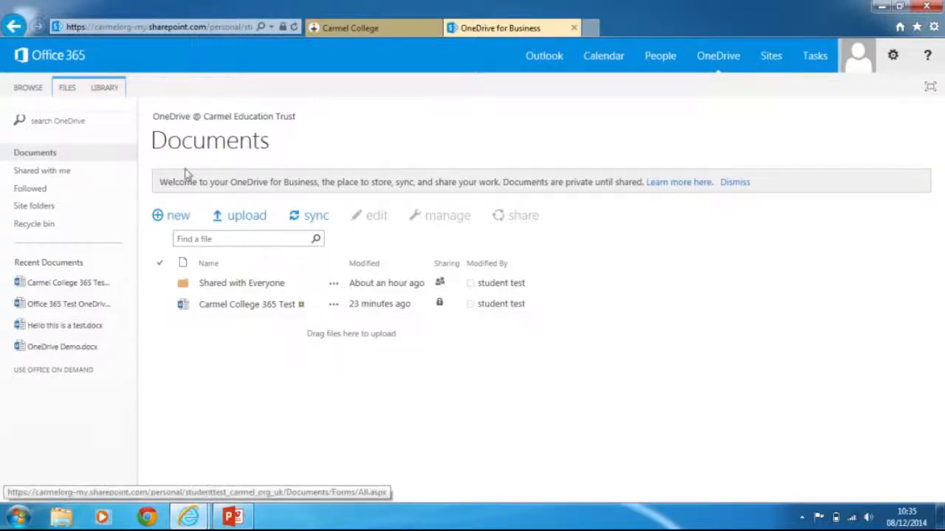
click(180, 224)
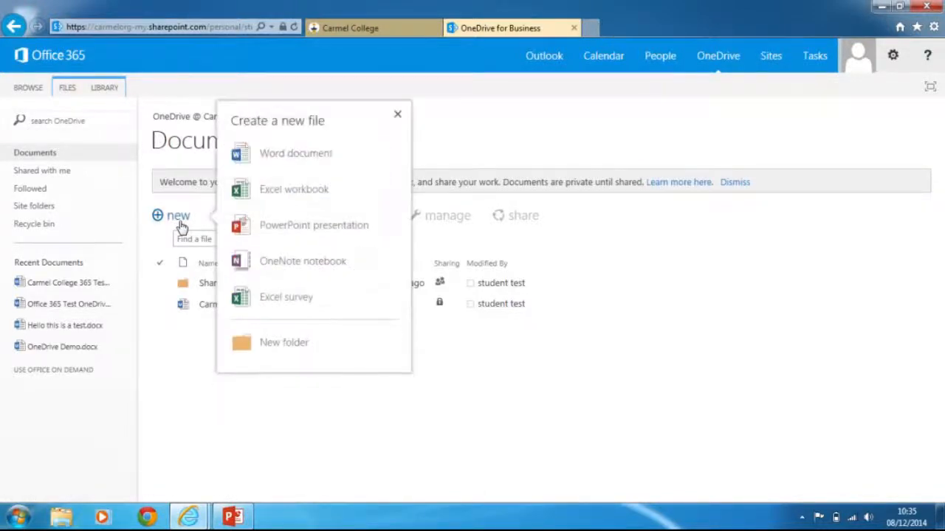
click(287, 168)
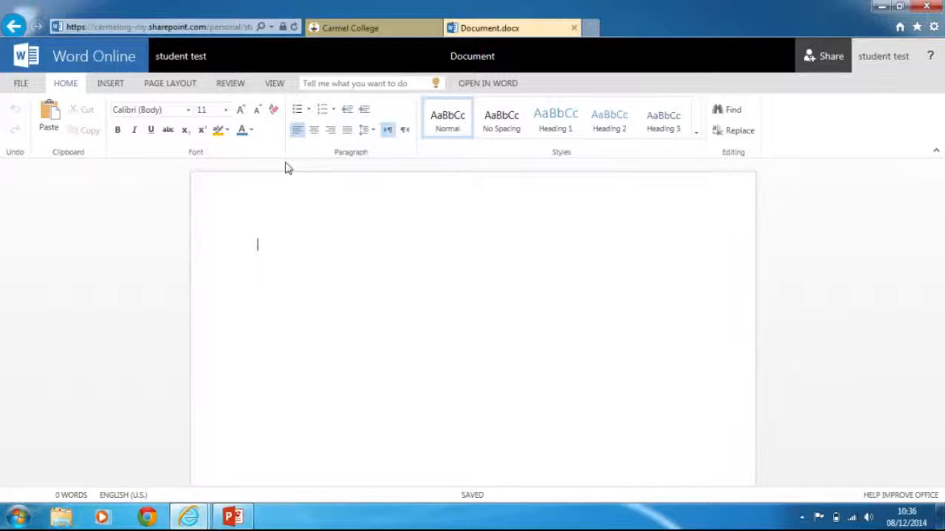
Step: Rename the document from 'Document' to 'OneDrive Office 365 Test'
click(465, 57)
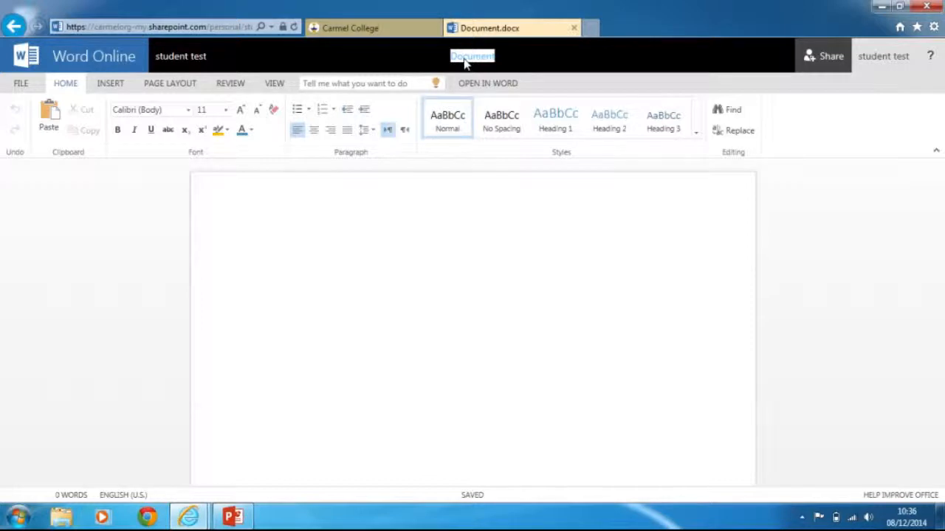
text(OneDrive Office 3)
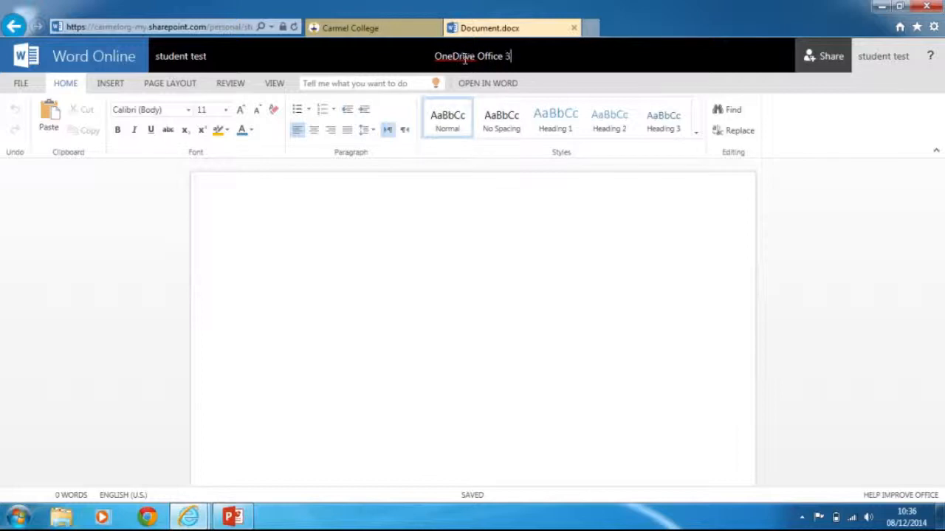
text(65 Test)
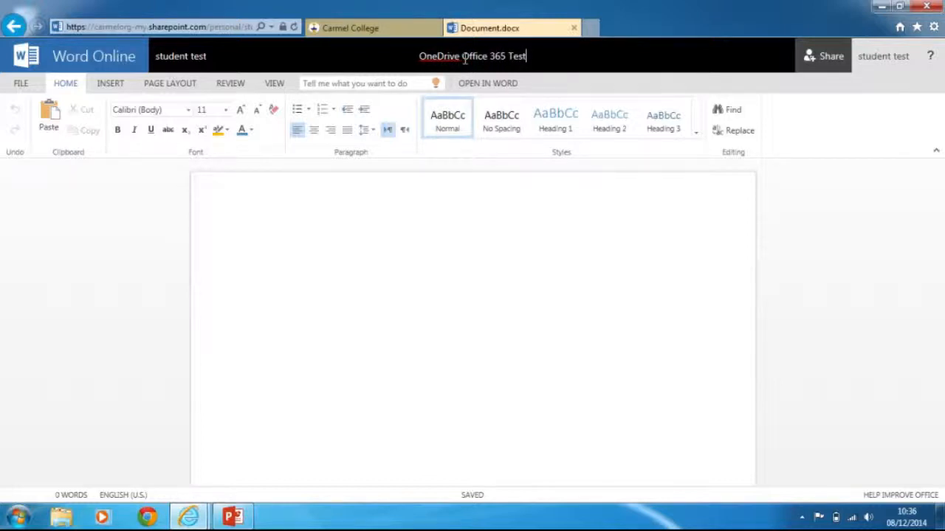
click(412, 325)
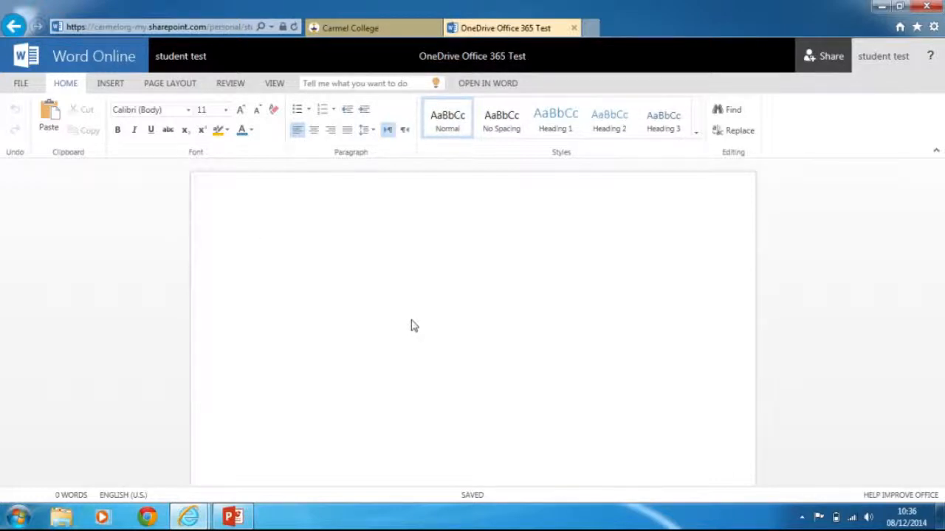
Step: Type 'Hello world this is Office 365 at Carmel College' on the blank page
text(Hello world this)
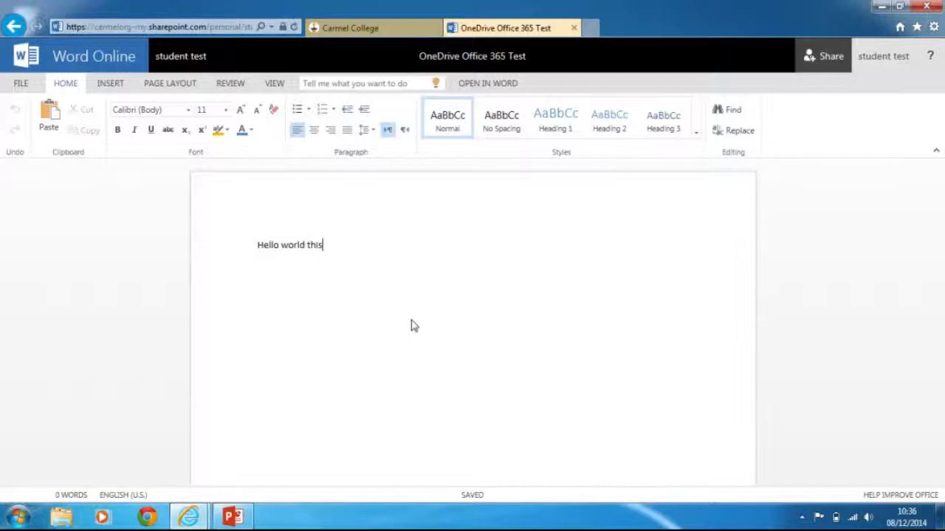
text( is Office 365 at)
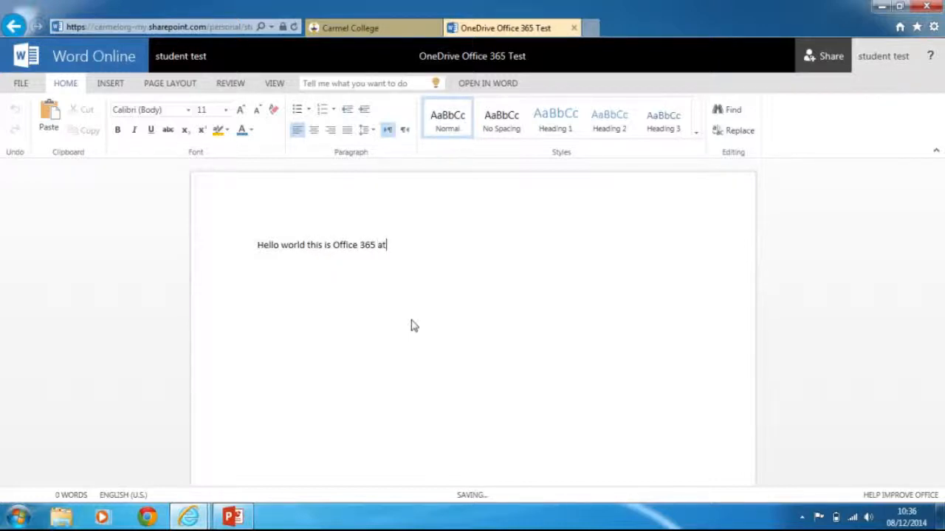
text( Carmel College)
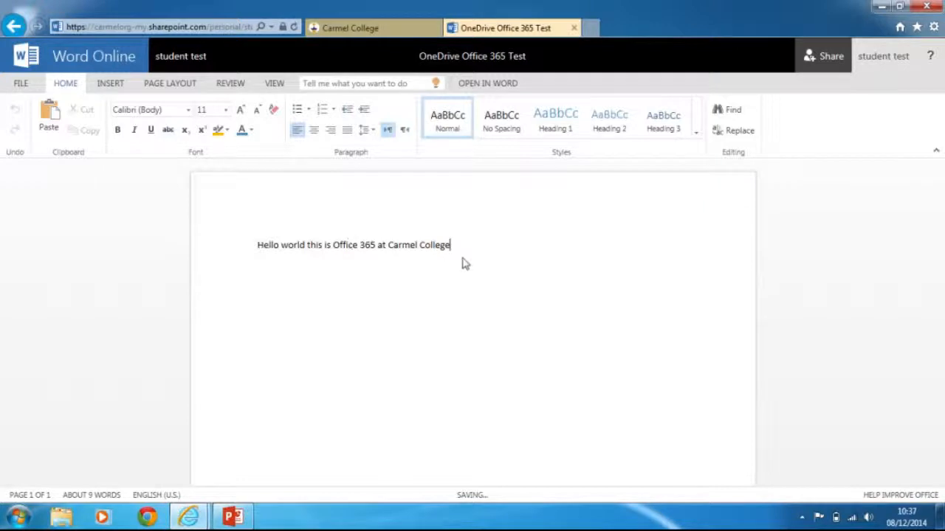
Step: Format the typed sentence in Bookman Old Style at size 20, then show the Insert ribbon
drag(451, 257, 251, 264)
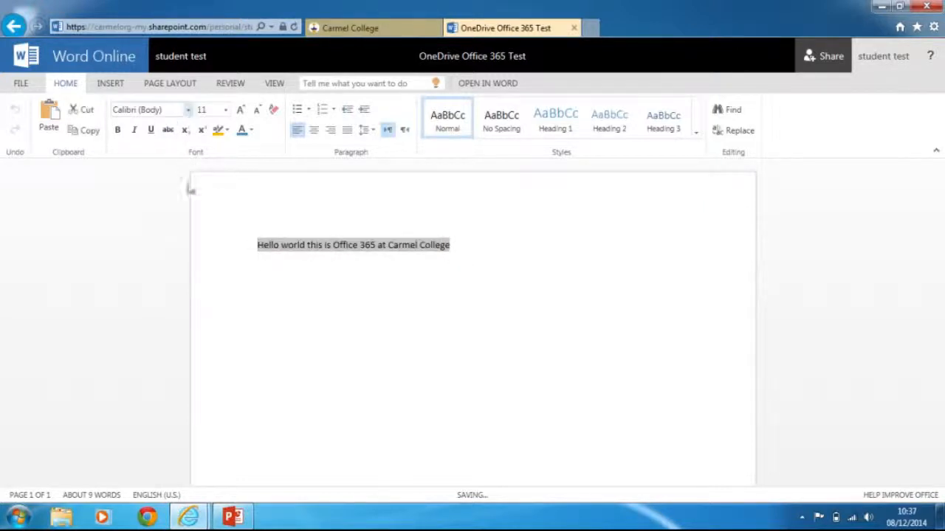
click(189, 109)
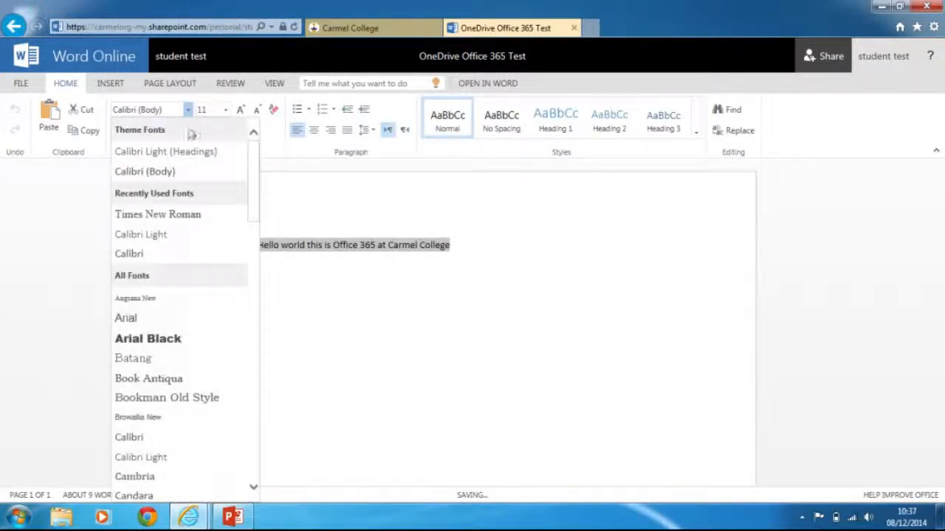
click(156, 398)
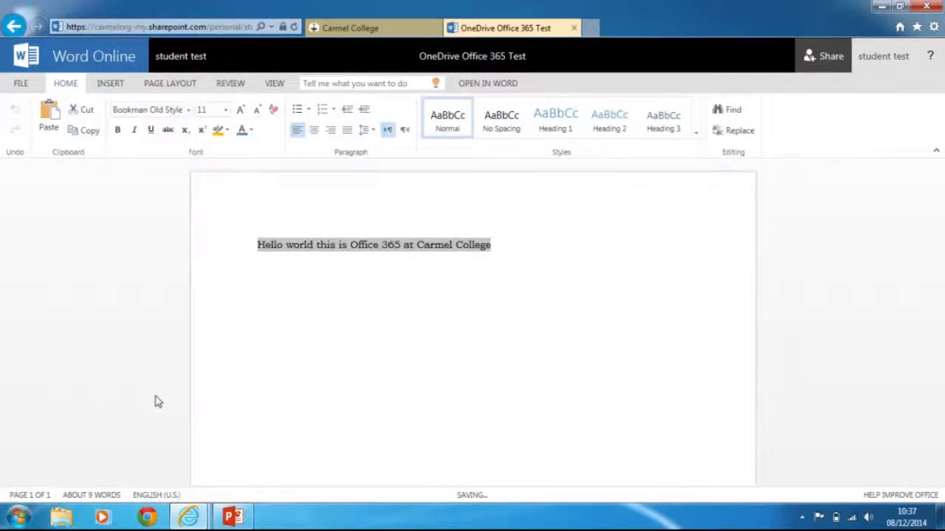
click(226, 109)
click(203, 264)
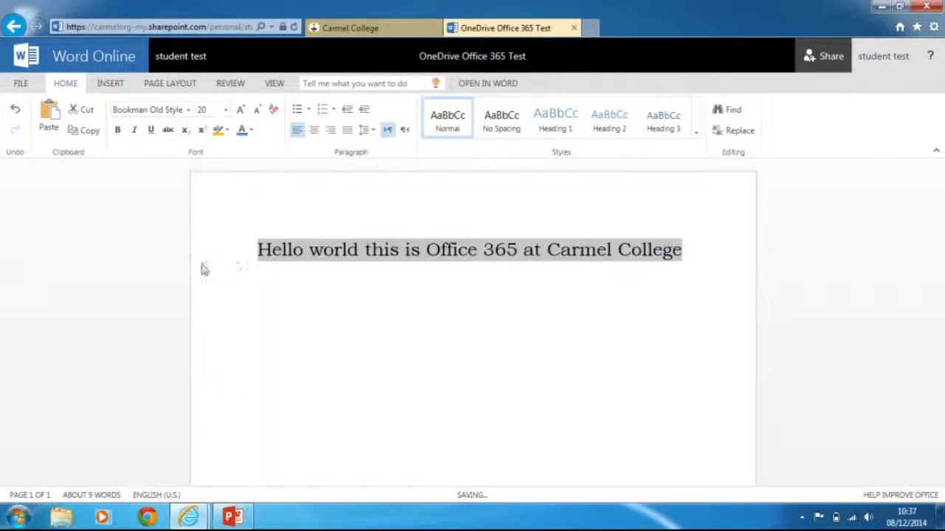
click(304, 322)
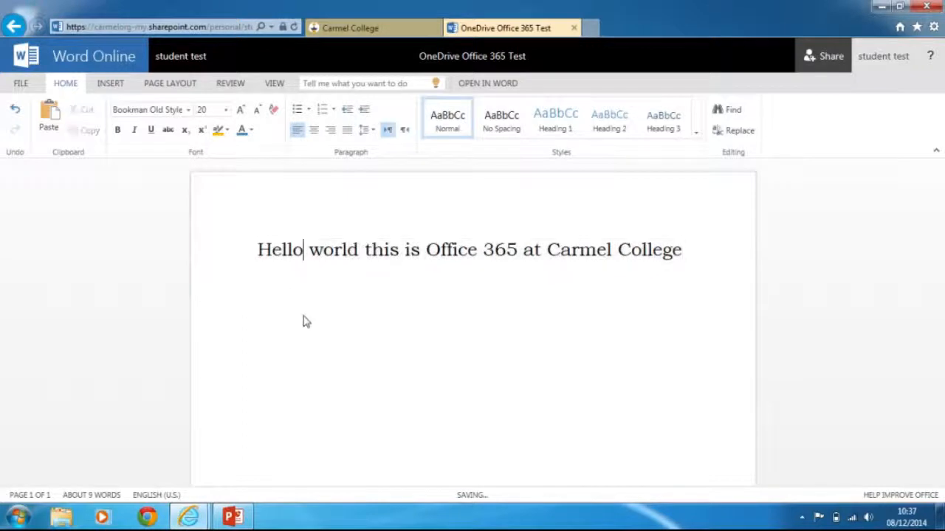
click(118, 86)
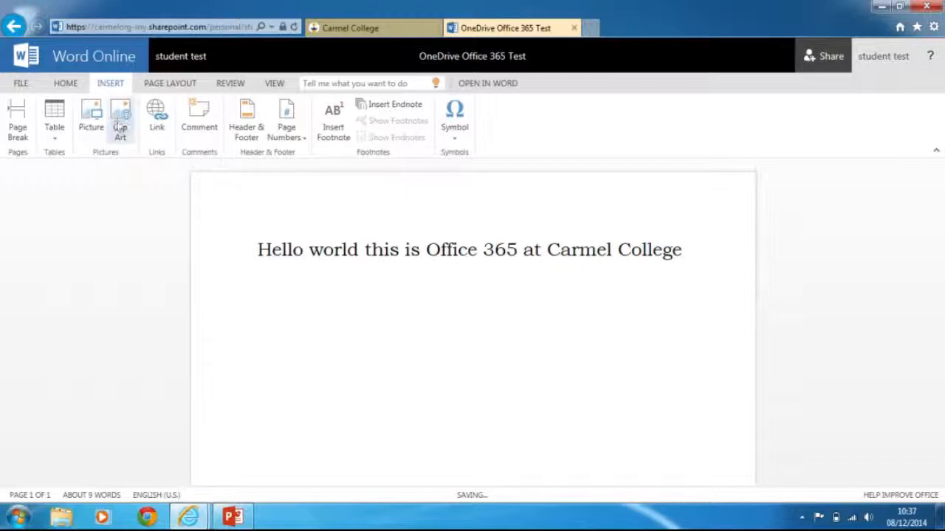
Step: Switch the ribbon back to the Home tab
click(65, 83)
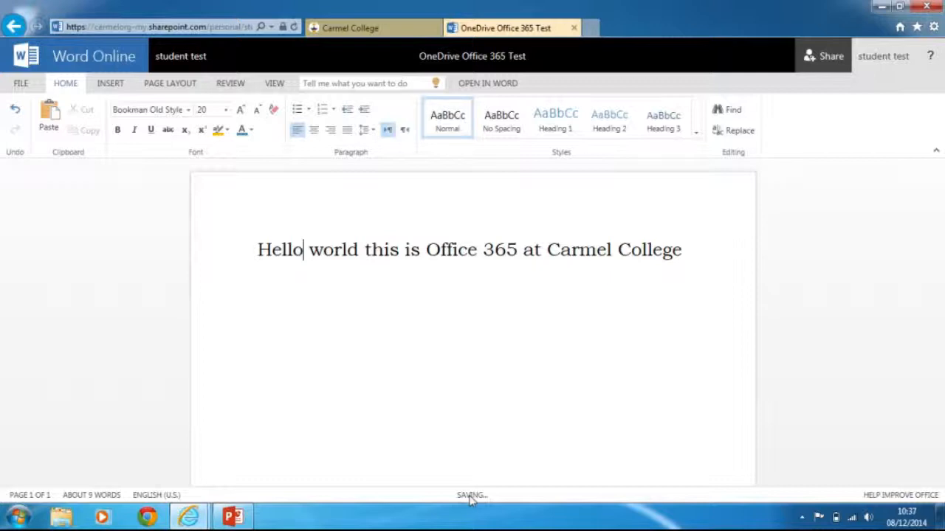
Step: Go back to the OneDrive Documents library, now listing 'OneDrive Office 365 Test'
click(18, 28)
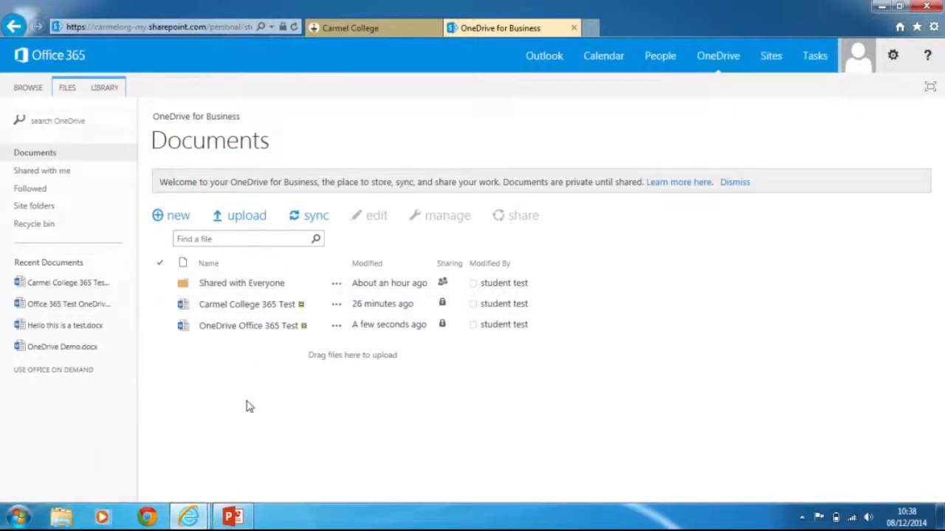
Step: Open 'OneDrive Office 365 Test' with Edit in Word Online, then return to the Documents list
click(250, 332)
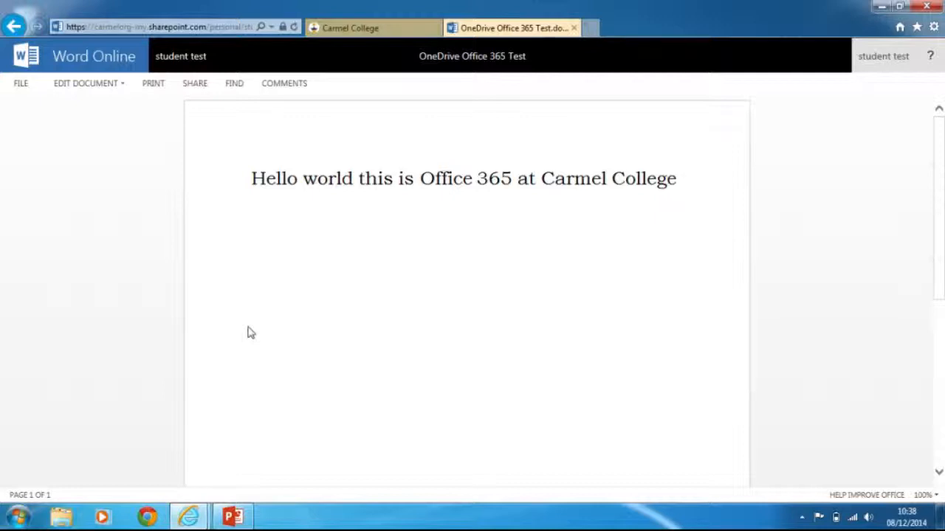
click(122, 87)
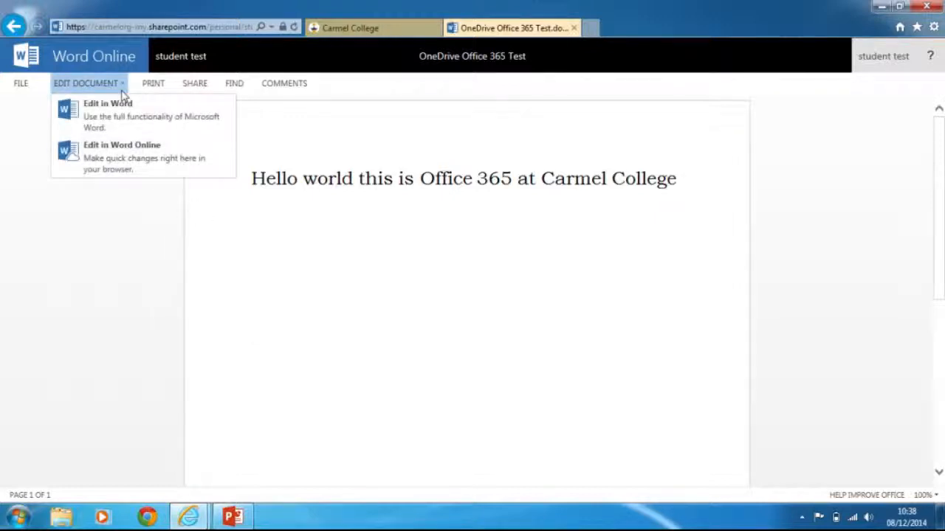
click(116, 155)
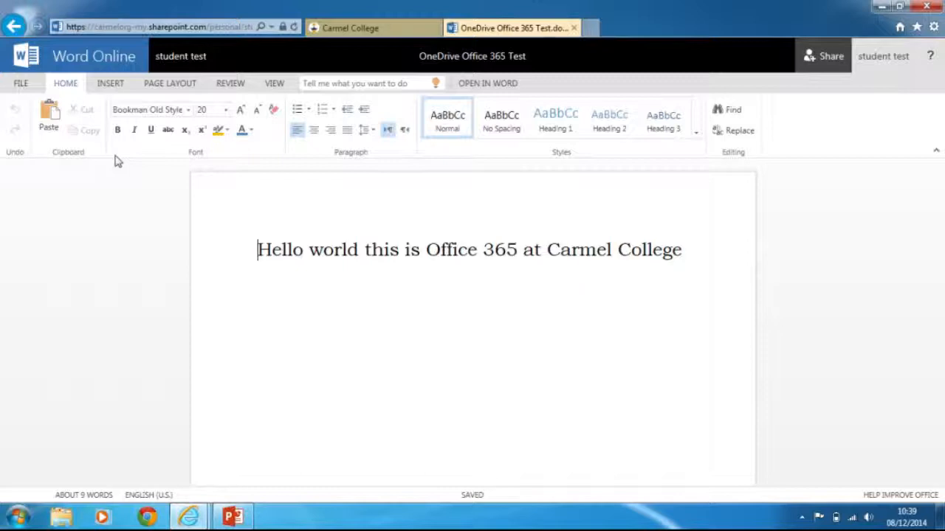
click(17, 26)
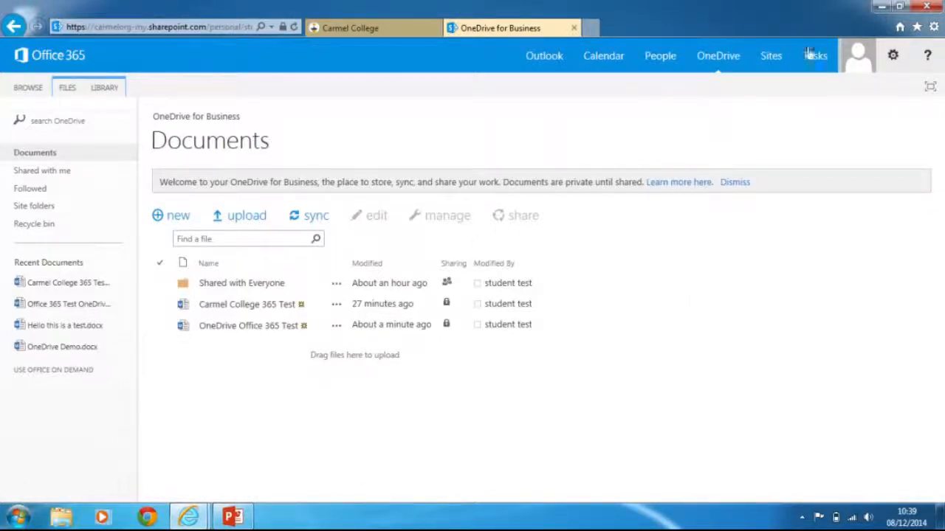
Step: Snap the browser to the right half of the screen and open Windows Explorer at Libraries
double_click(828, 8)
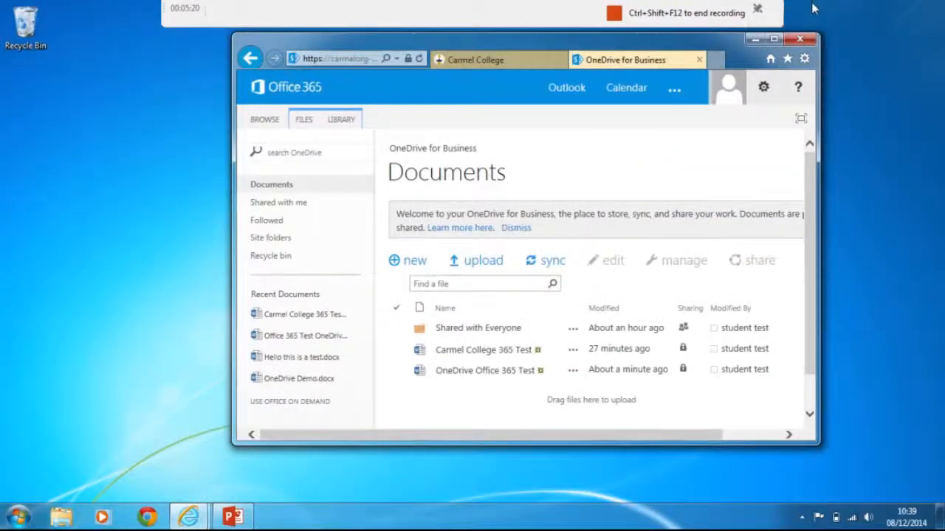
drag(717, 40, 943, 74)
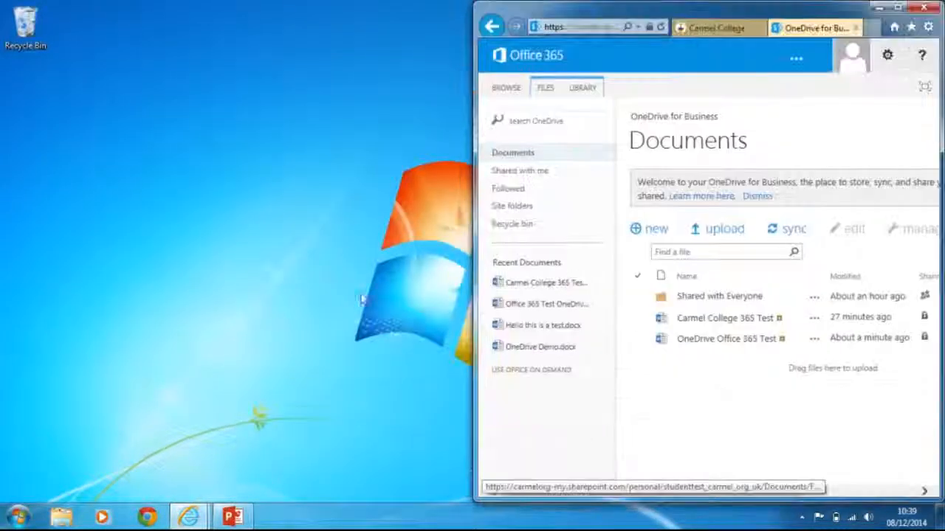
click(63, 519)
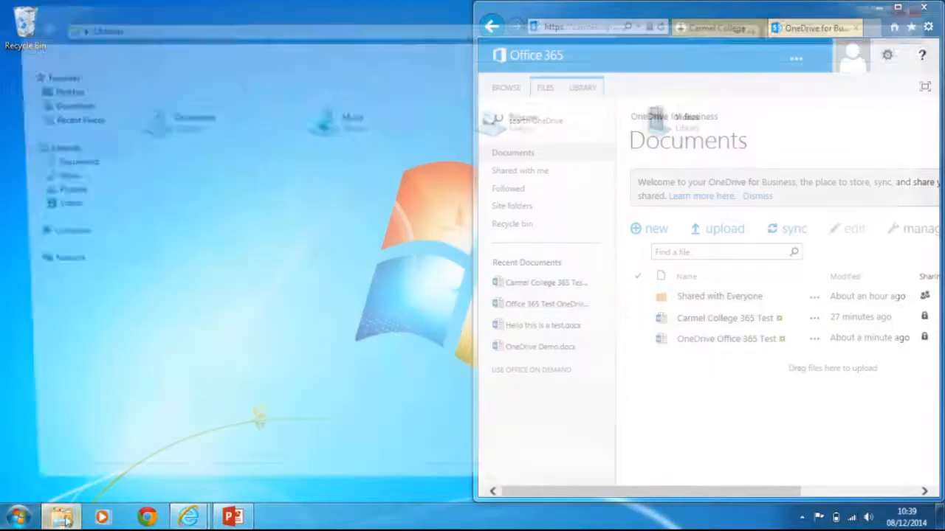
Step: Open the Documents library and snap the Explorer window to the left half of the screen
click(69, 161)
double_click(139, 6)
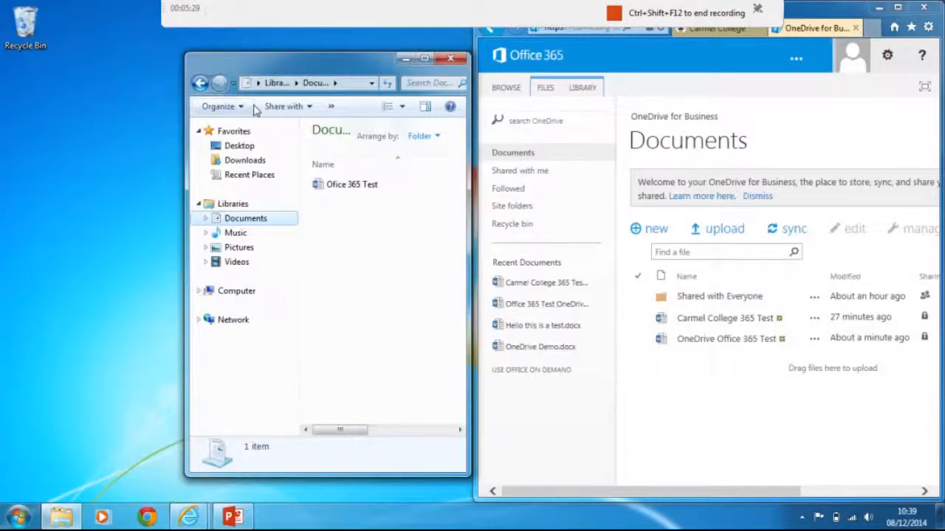
drag(279, 58, 2, 177)
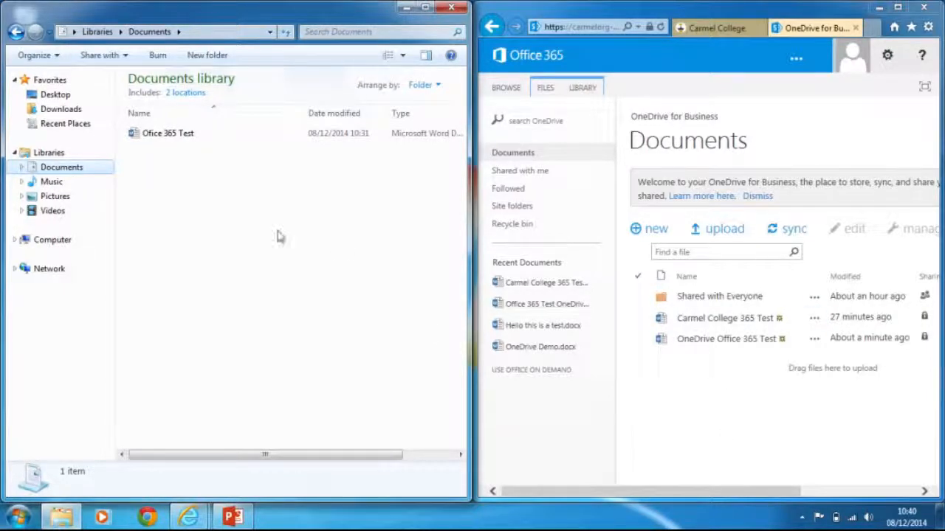
Step: Drag Office 365 Test into the OneDrive Documents list, then delete the local copy
click(165, 141)
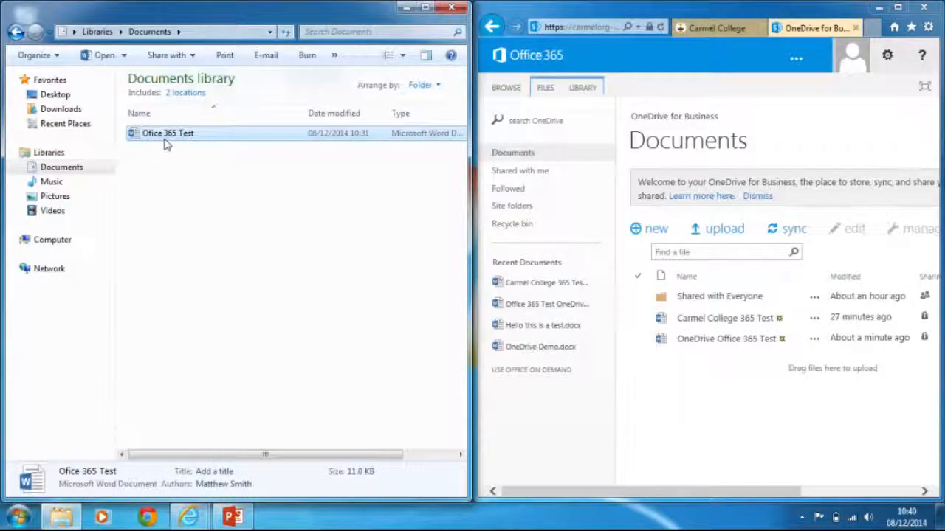
drag(165, 142, 756, 343)
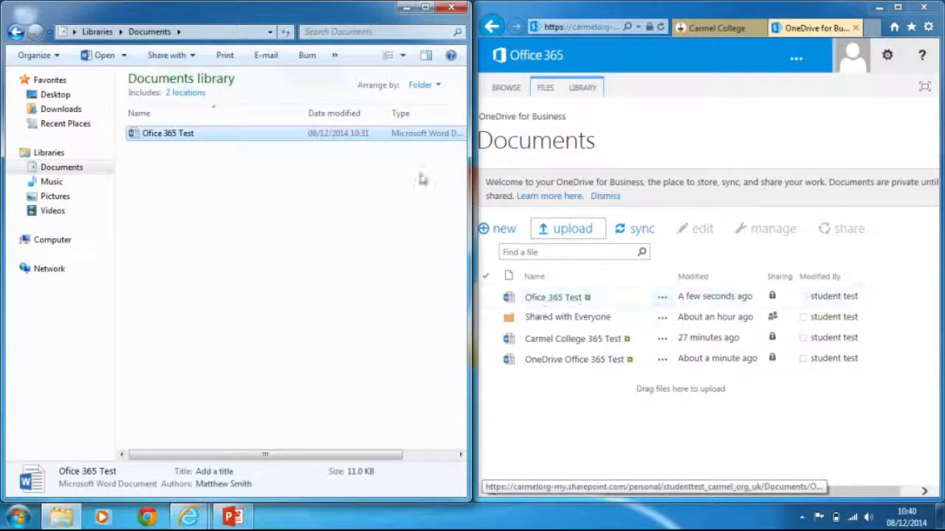
key(Delete)
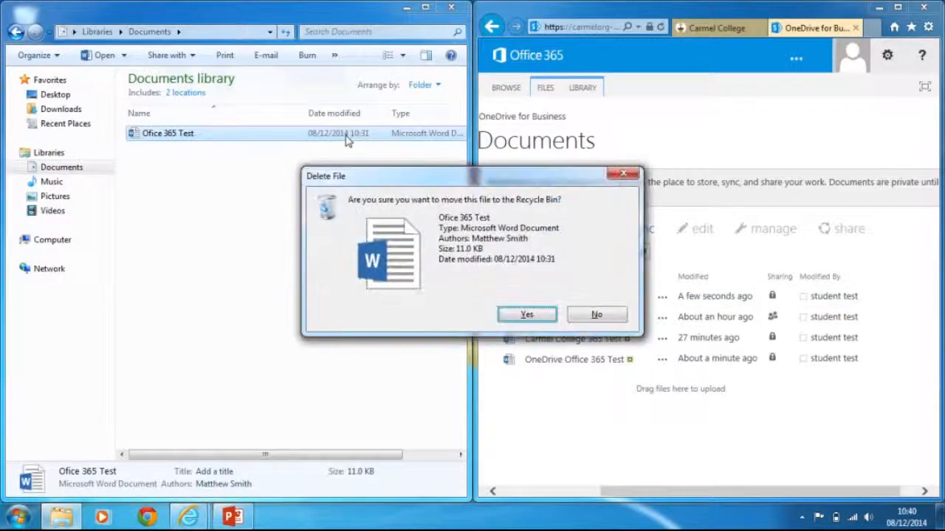
key(Return)
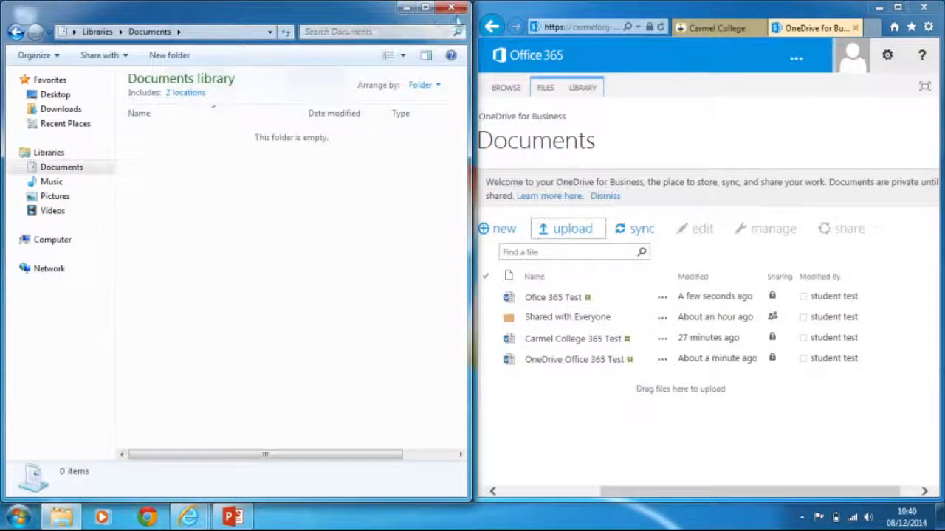
Step: Close the local Documents window, maximize Internet Explorer, and go to the Outlook inbox
click(451, 6)
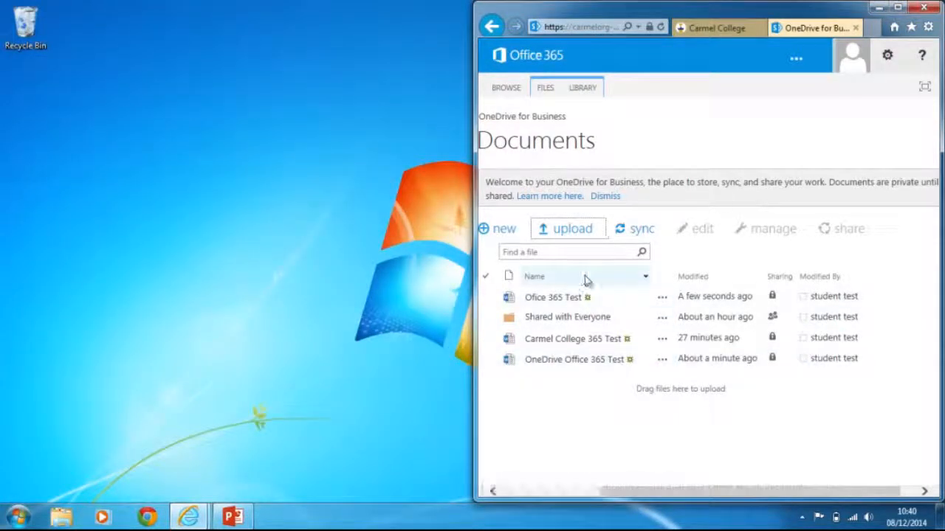
click(899, 8)
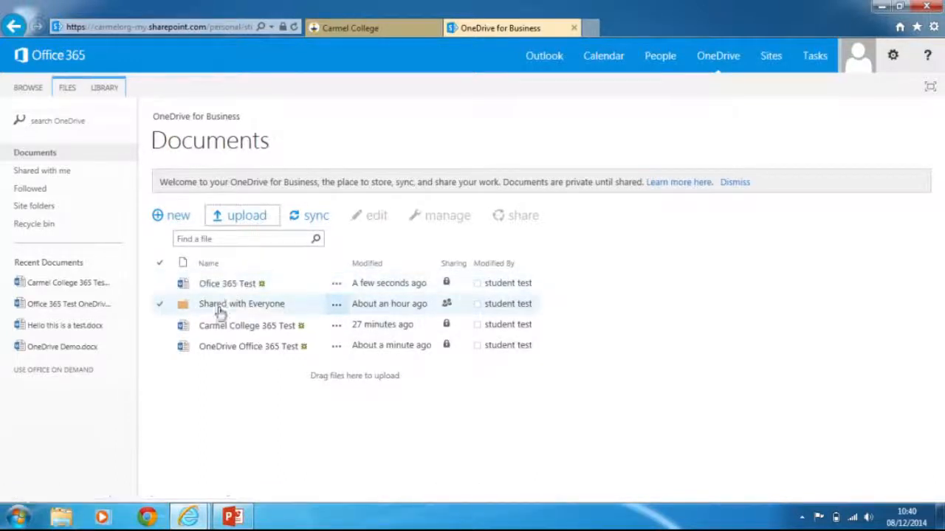
click(555, 60)
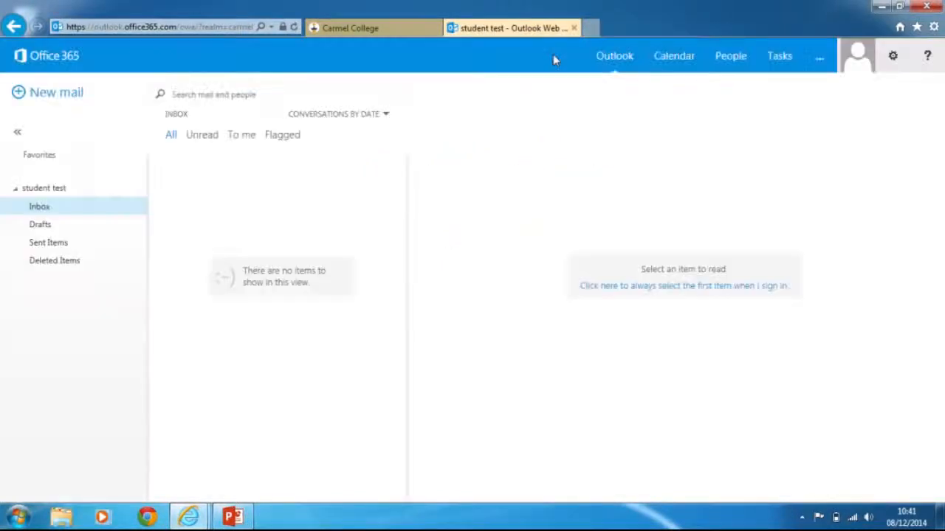
Step: Start a new email and bring up the OneDrive files attachment picker
click(68, 94)
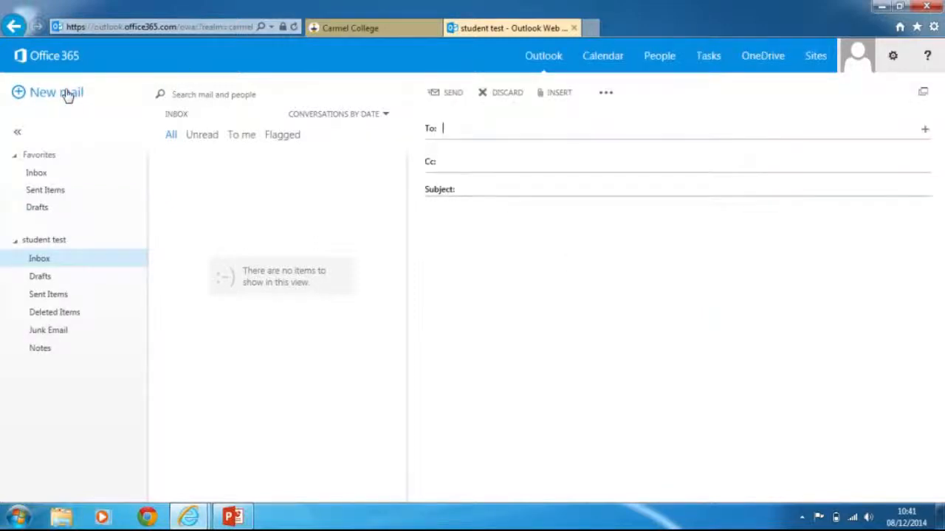
click(569, 94)
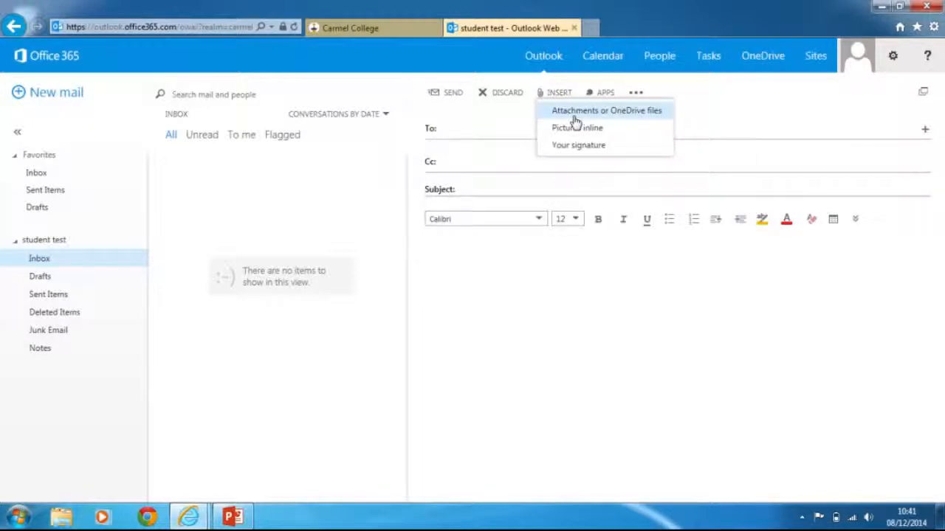
click(575, 116)
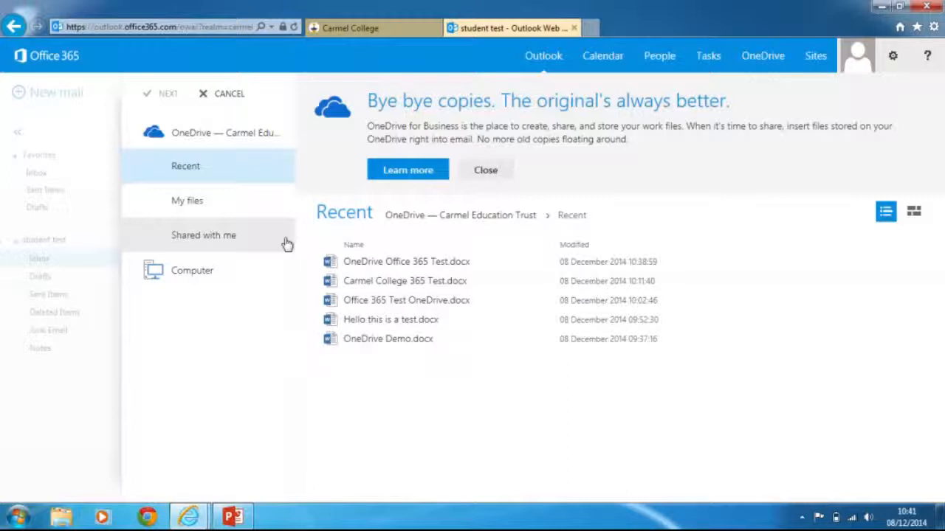
Step: Attach Office 365 Test.docx from My files to the new message as a copy
click(210, 198)
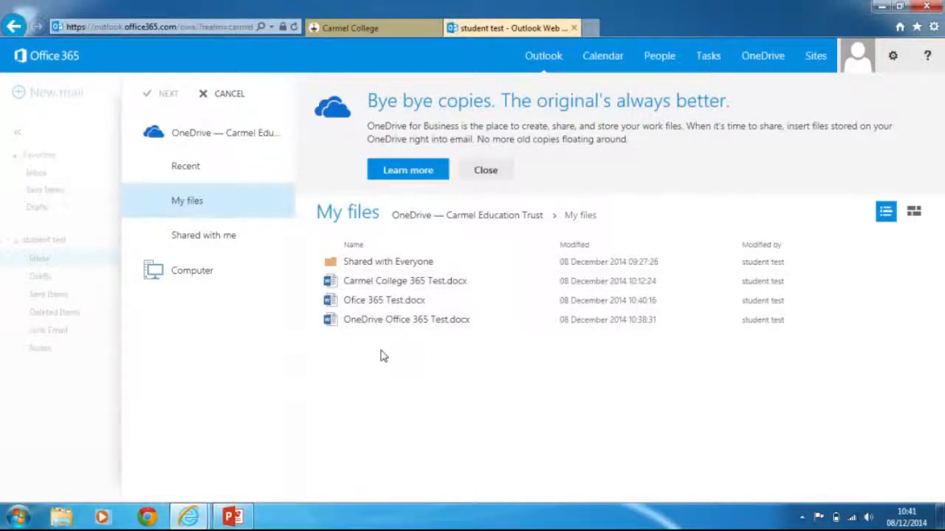
click(392, 313)
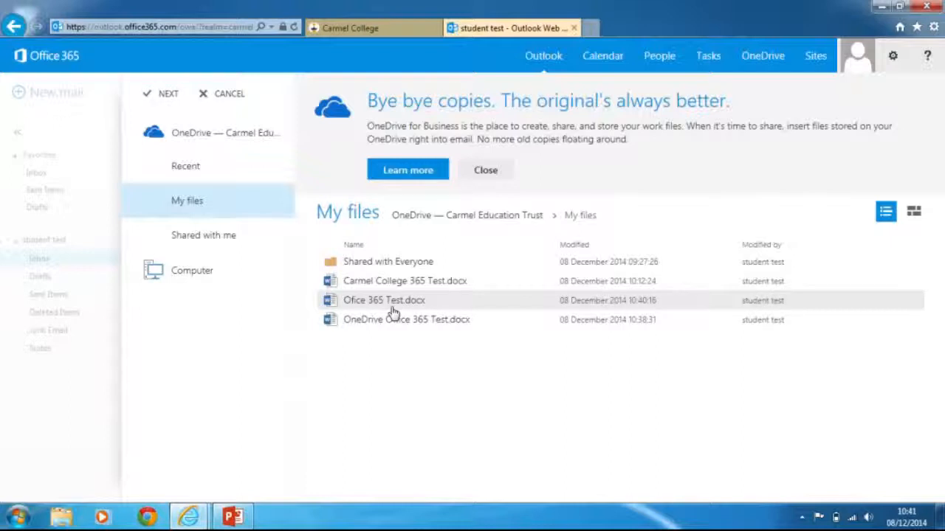
double_click(473, 308)
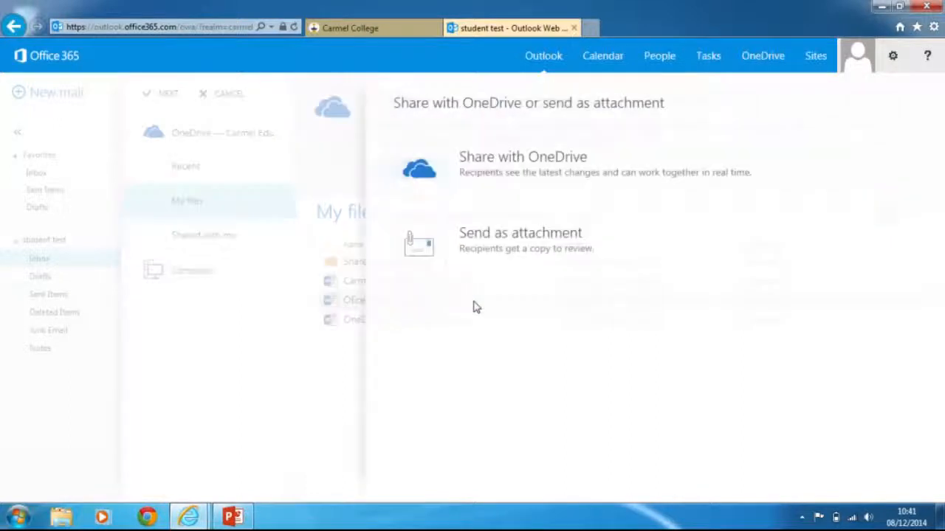
click(434, 272)
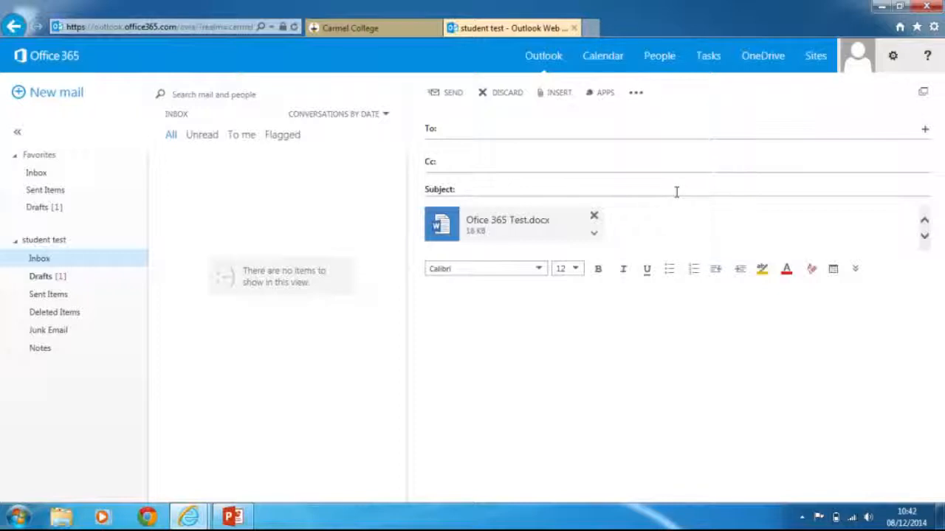
mouse_move(604, 6)
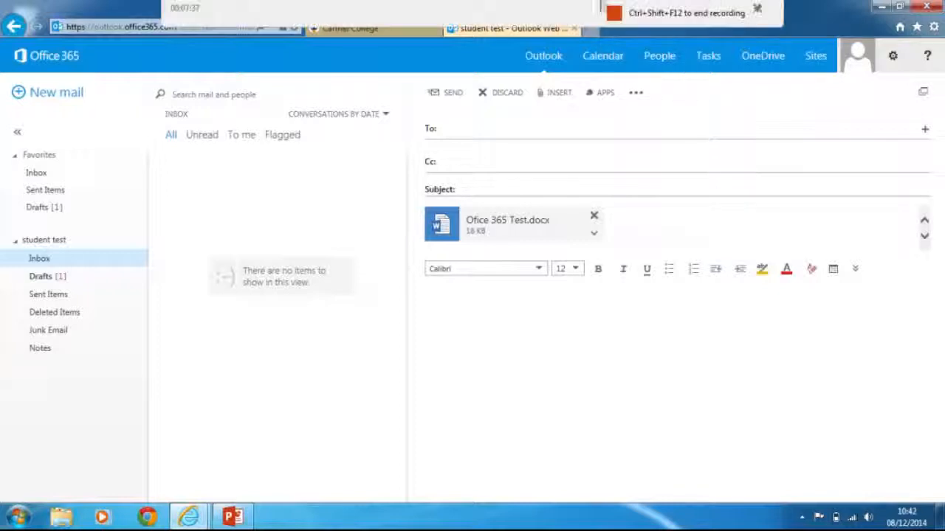